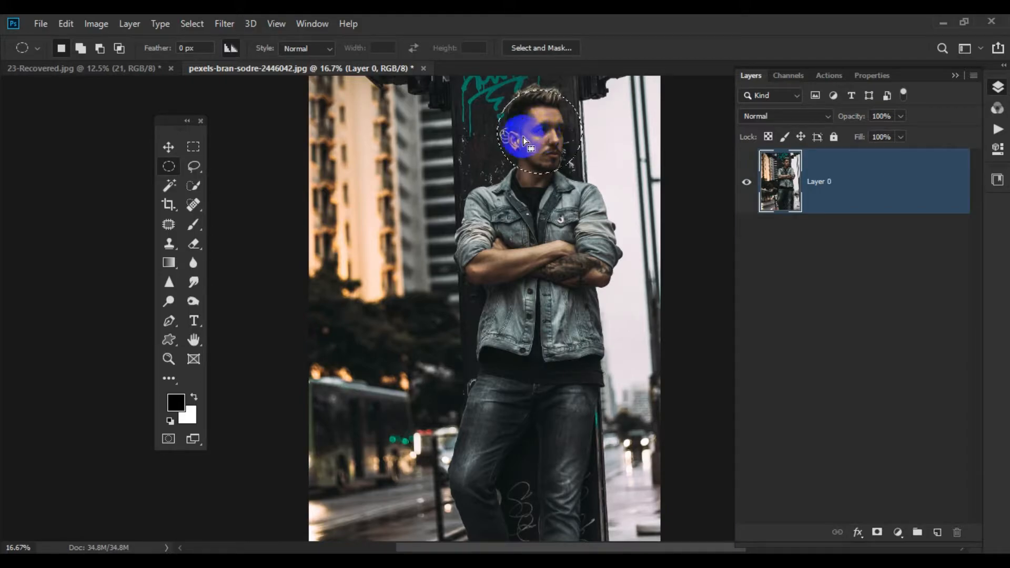
Draw a new circular marquee selection around the man's head and centre it on the face.
left_click(434, 160)
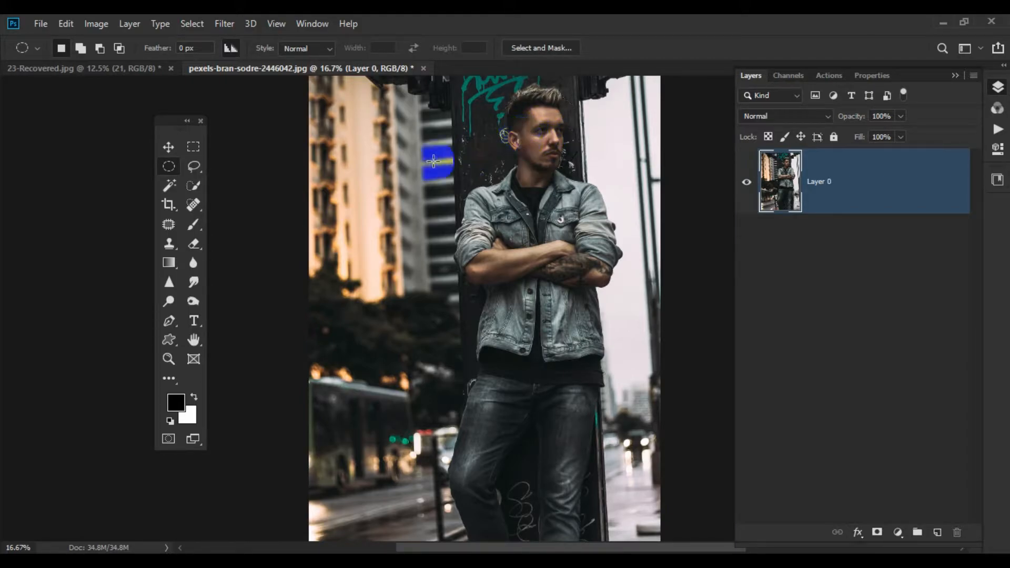
left_click_drag(498, 109, 609, 210)
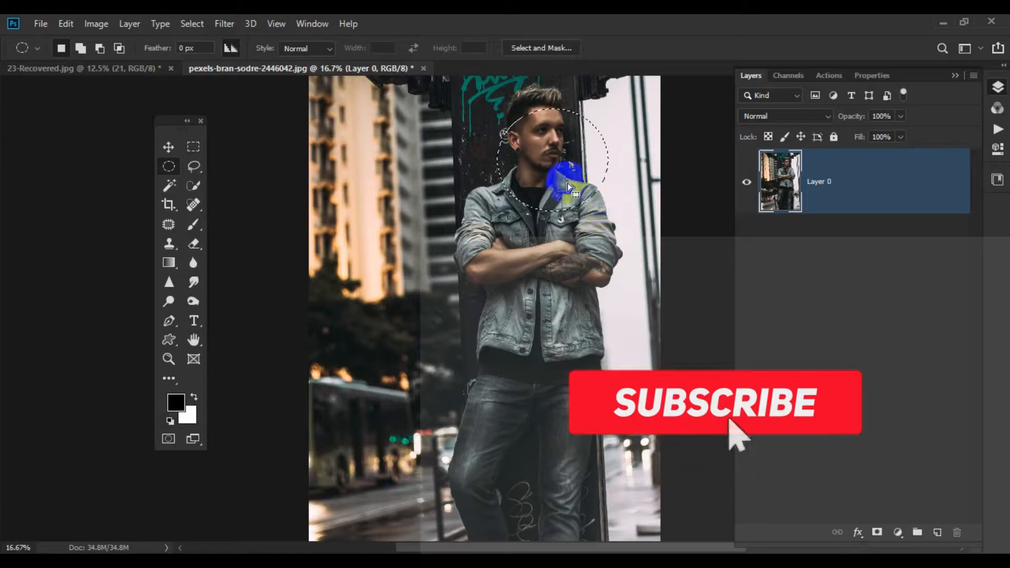
left_click_drag(560, 159, 549, 134)
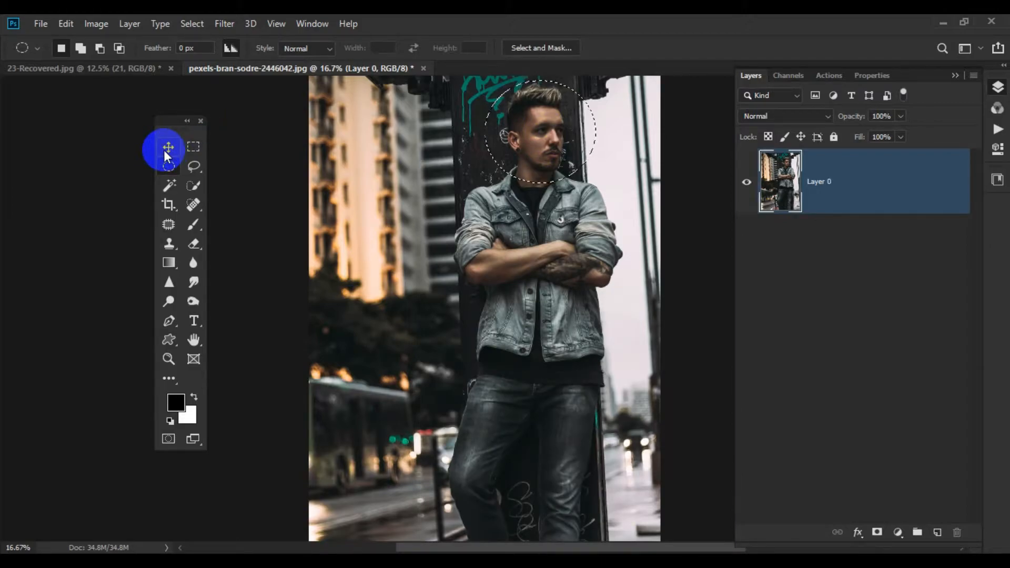
Try moving the selected head area onto the building beside the man, undo the moves and deselect.
left_click(168, 148)
left_click_drag(519, 119, 384, 228)
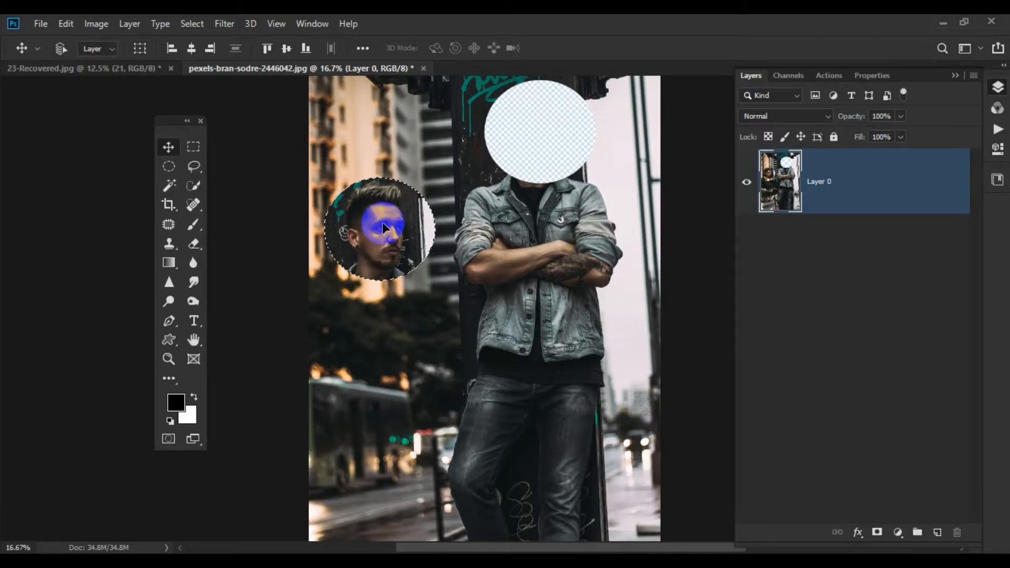
left_click_drag(383, 227, 411, 189)
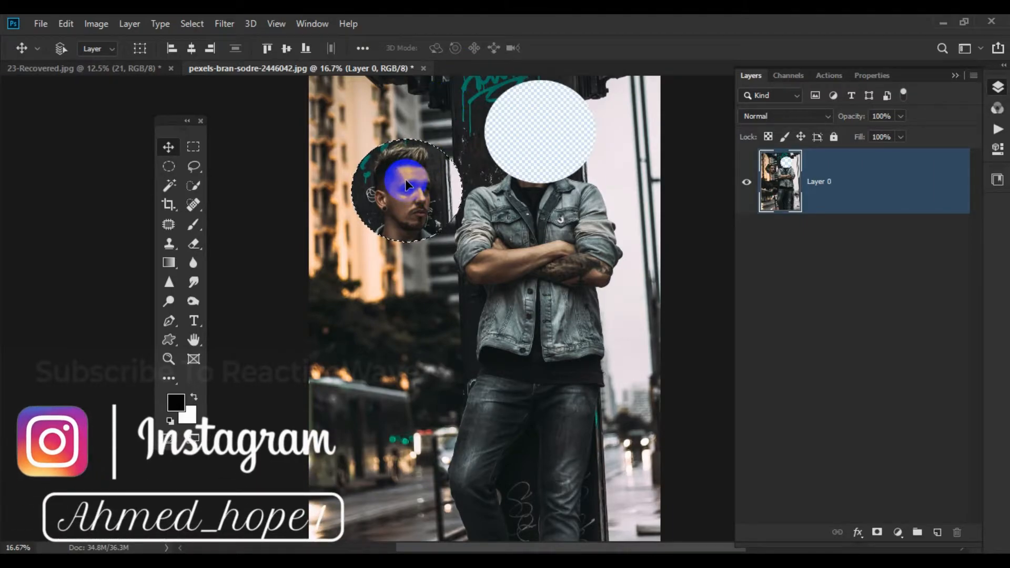
left_click_drag(406, 184, 423, 209)
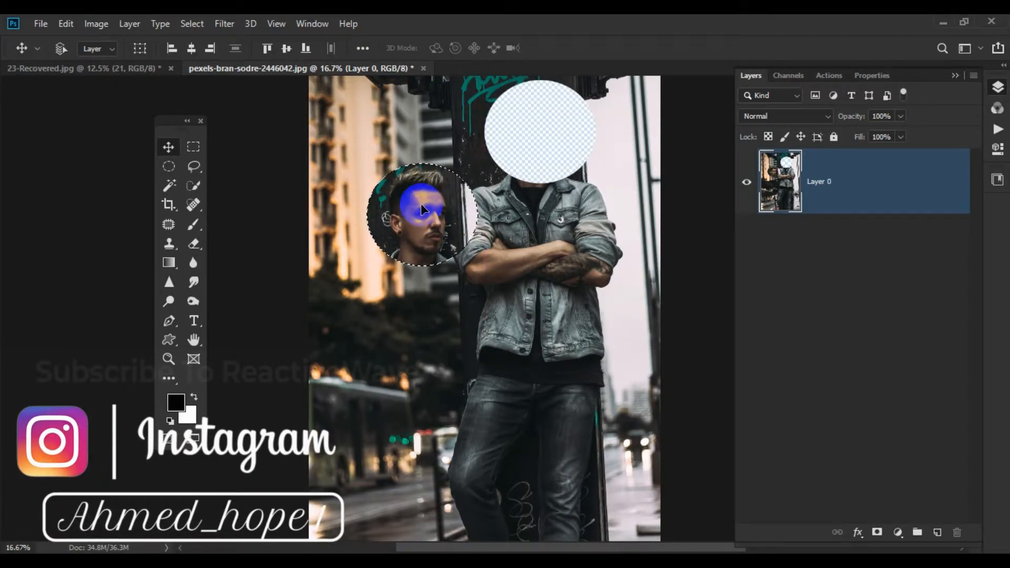
key("ctrl+z")
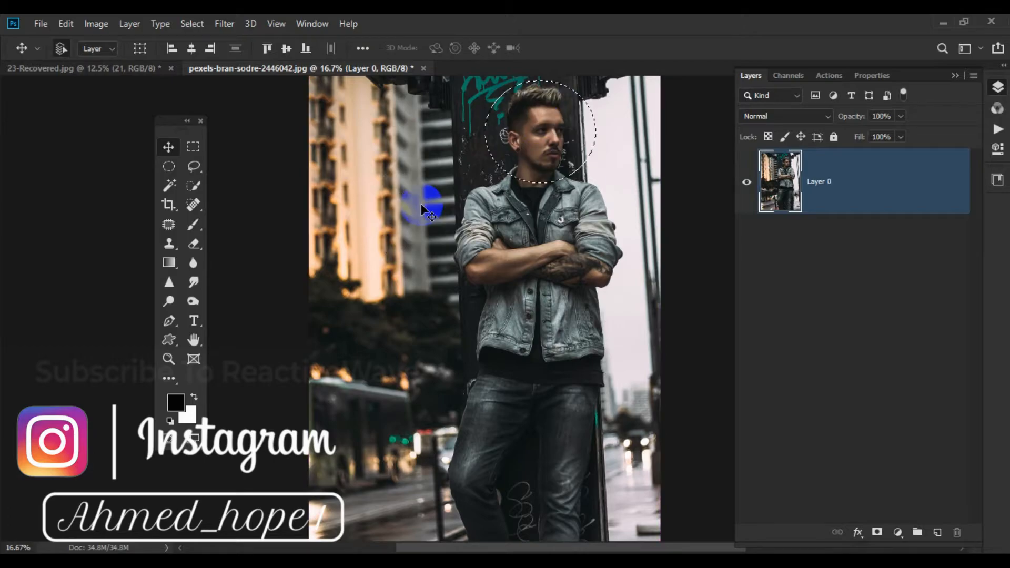
key("ctrl+d")
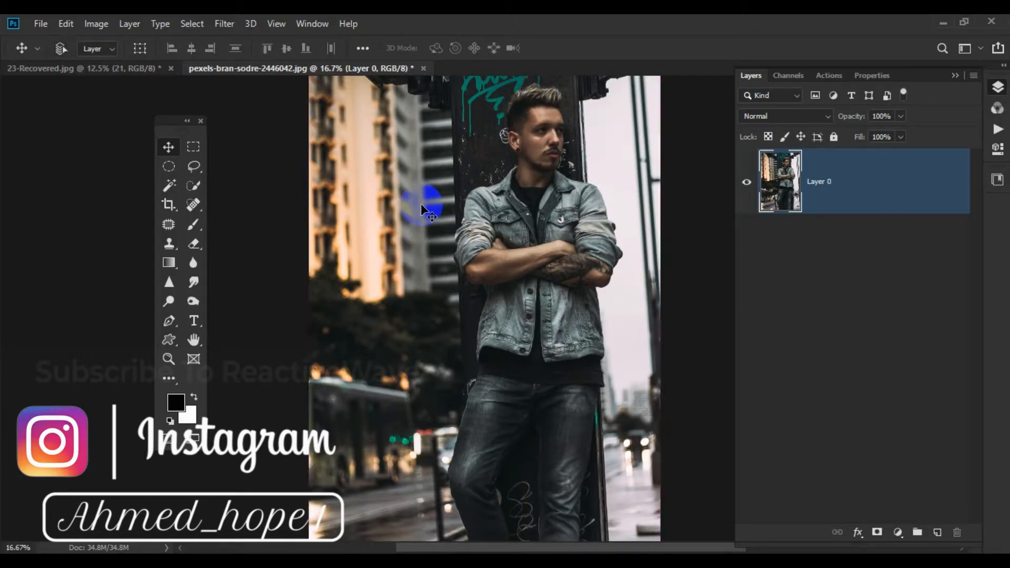
Select the man's chest and crossed arms with a rectangular marquee and move that area up over the building.
left_click(194, 148)
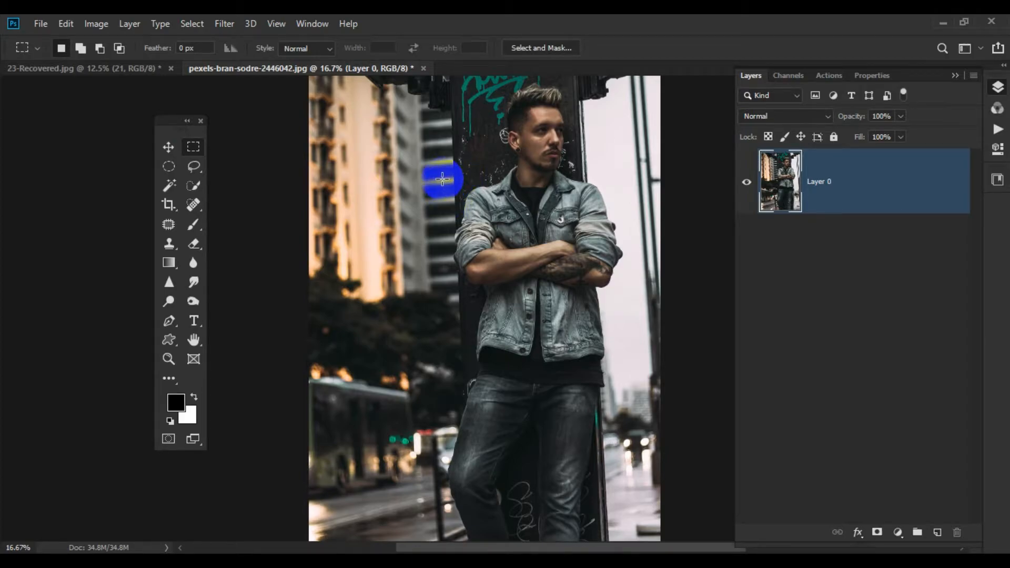
left_click_drag(446, 182, 629, 288)
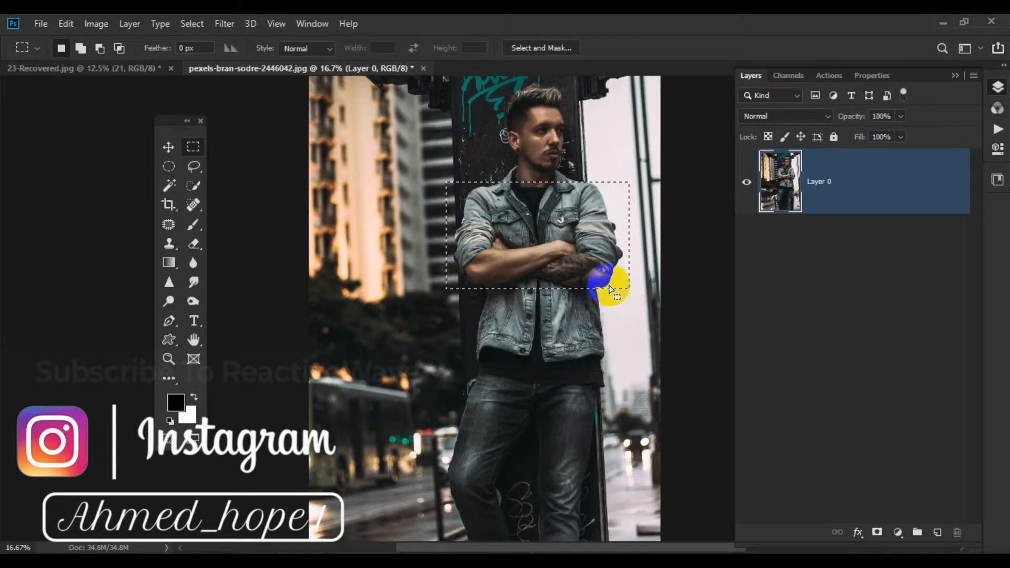
left_click(169, 150)
left_click_drag(470, 223, 333, 139)
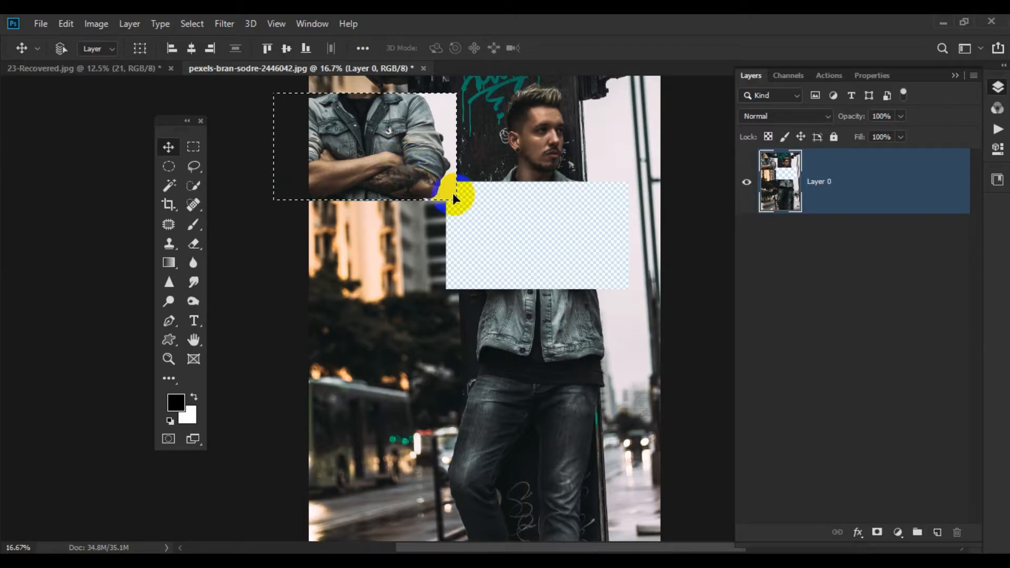
Try moving a rectangular selection of the man's thighs upward, then undo back to the intact photo.
left_click(193, 147)
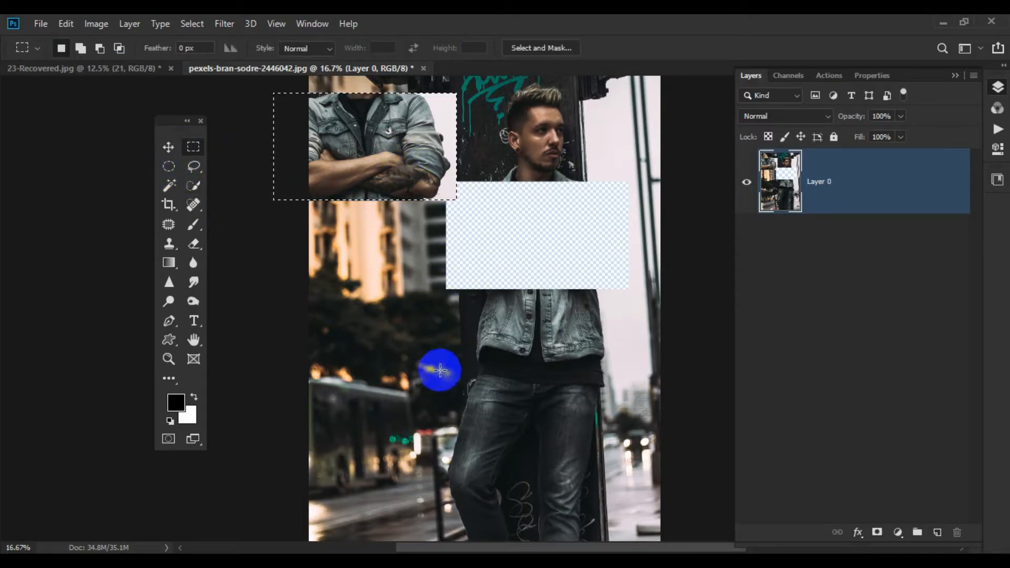
left_click(415, 409)
left_click_drag(415, 409, 622, 504)
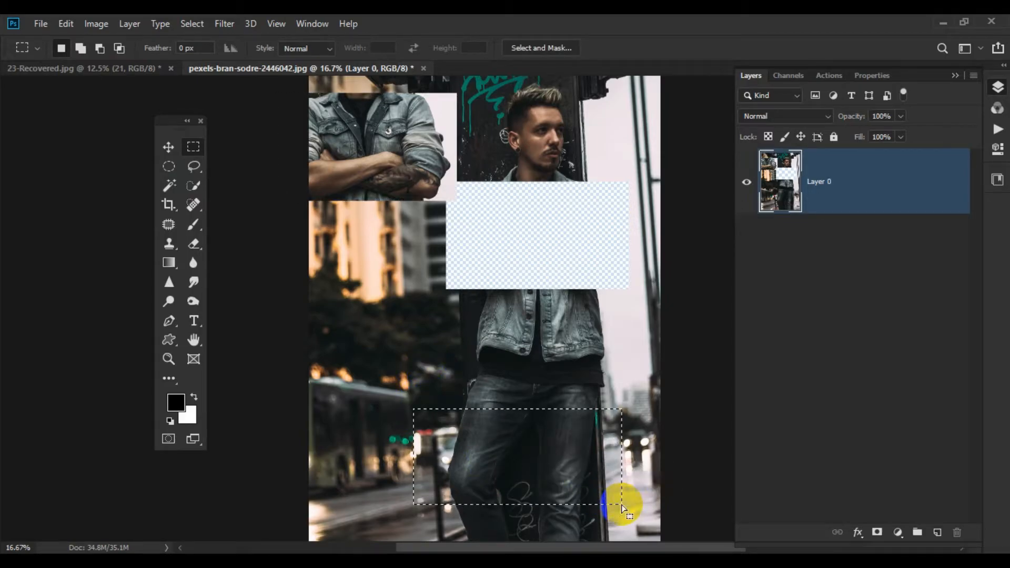
left_click(168, 147)
left_click_drag(507, 433, 558, 393)
key("ctrl+z")
key("ctrl+z")
key("ctrl+z")
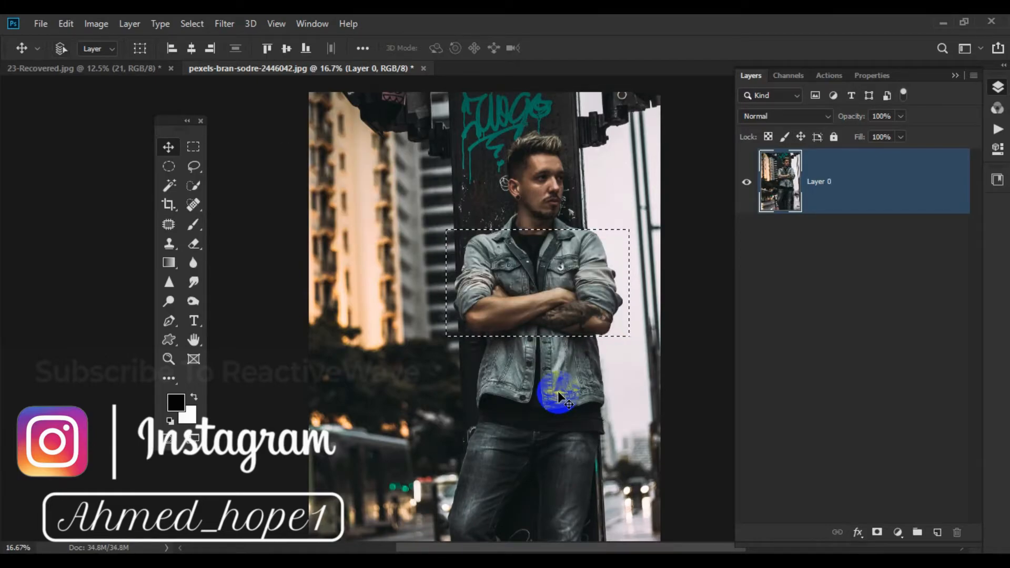
Draw a circular marquee selection around the man's head, from above the hair to the collar.
left_click(168, 165)
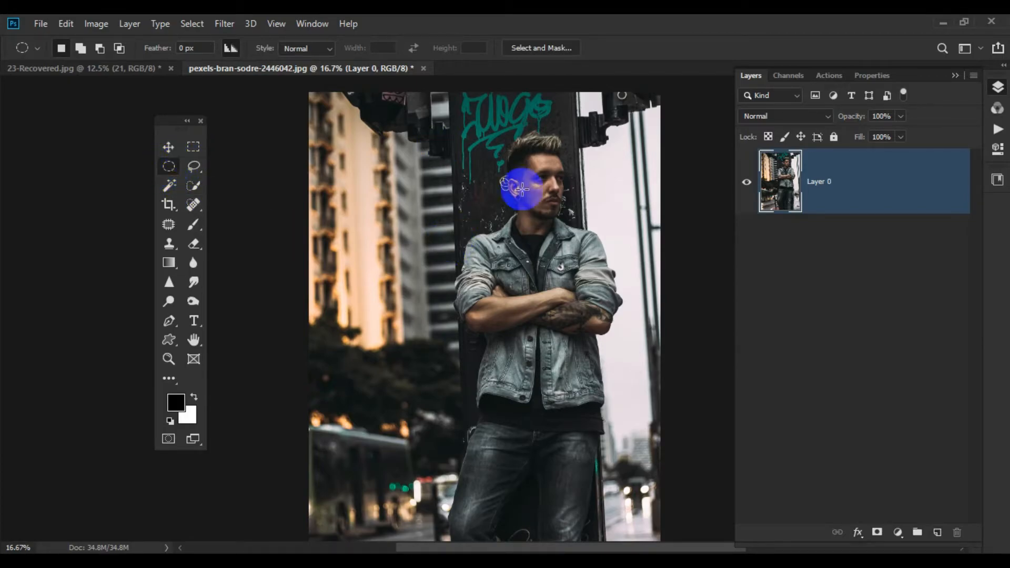
left_click_drag(484, 126, 601, 243)
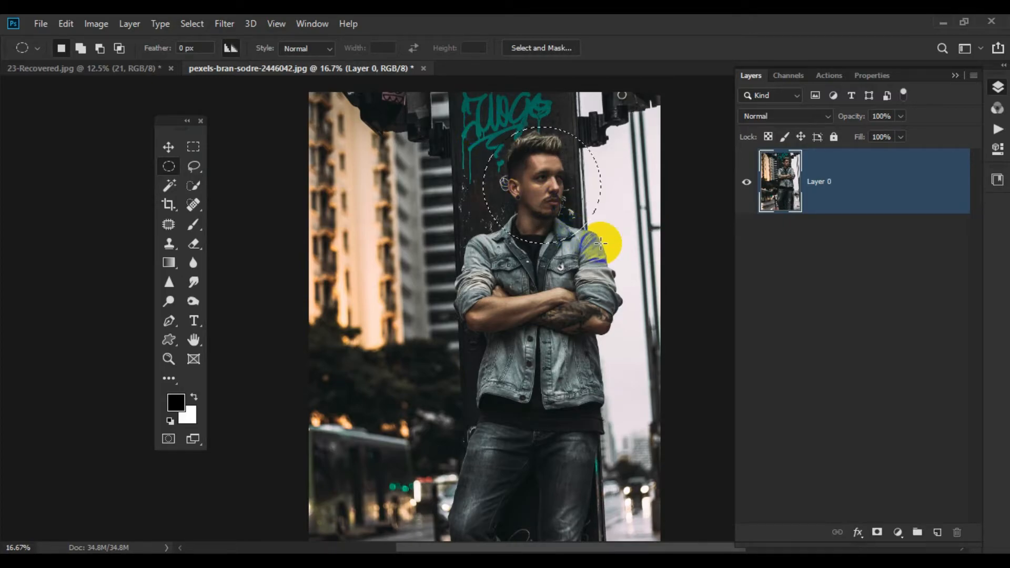
Try moving the selected head area directly onto the building, then undo the move.
left_click(176, 150)
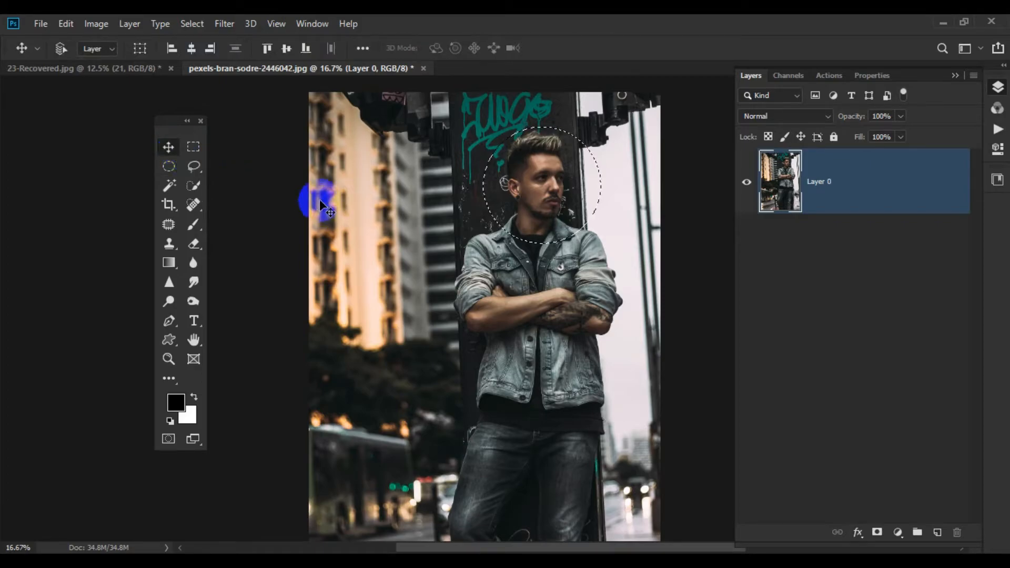
left_click(533, 200)
left_click_drag(532, 200, 359, 185)
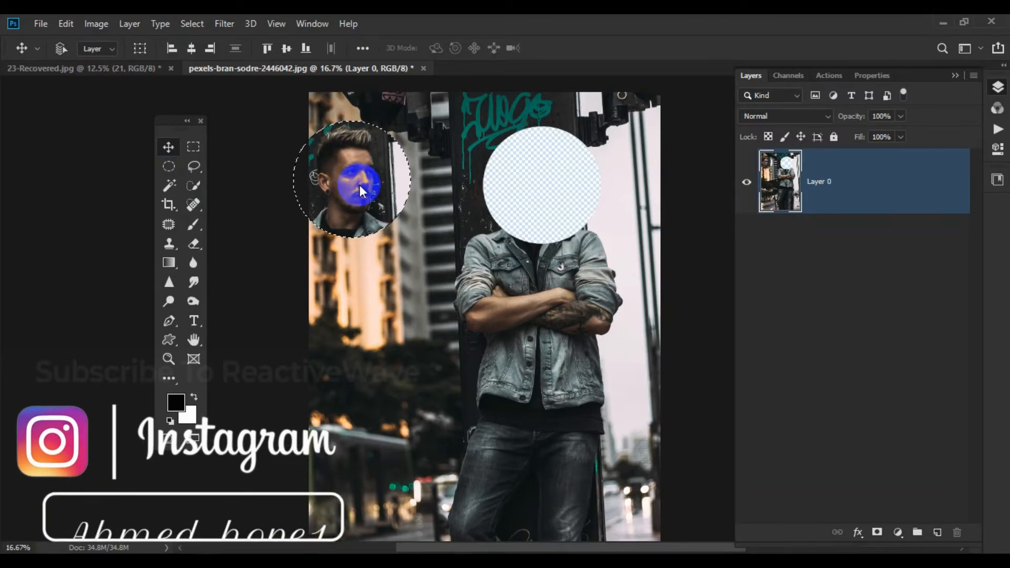
key("ctrl+z")
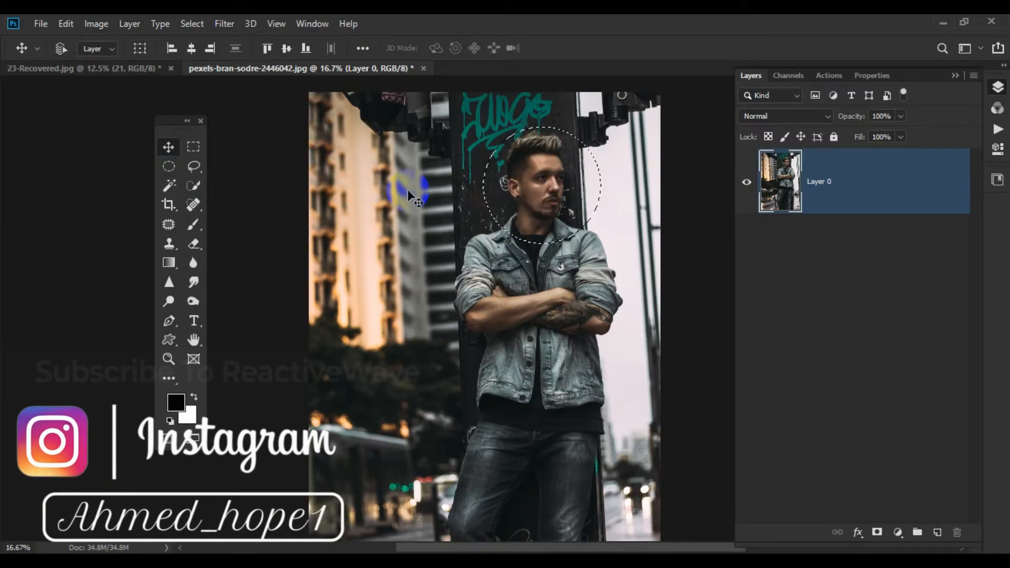
Copy the selected head to a new layer and place the circular cut-out over the building left of the man's head.
key("ctrl")
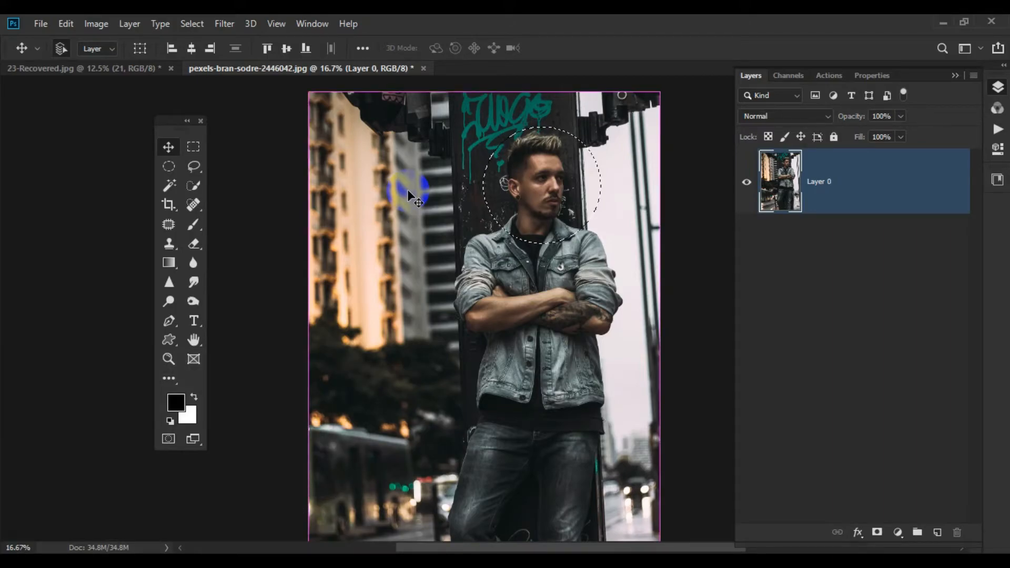
key("ctrl+j")
left_click_drag(408, 190, 362, 179)
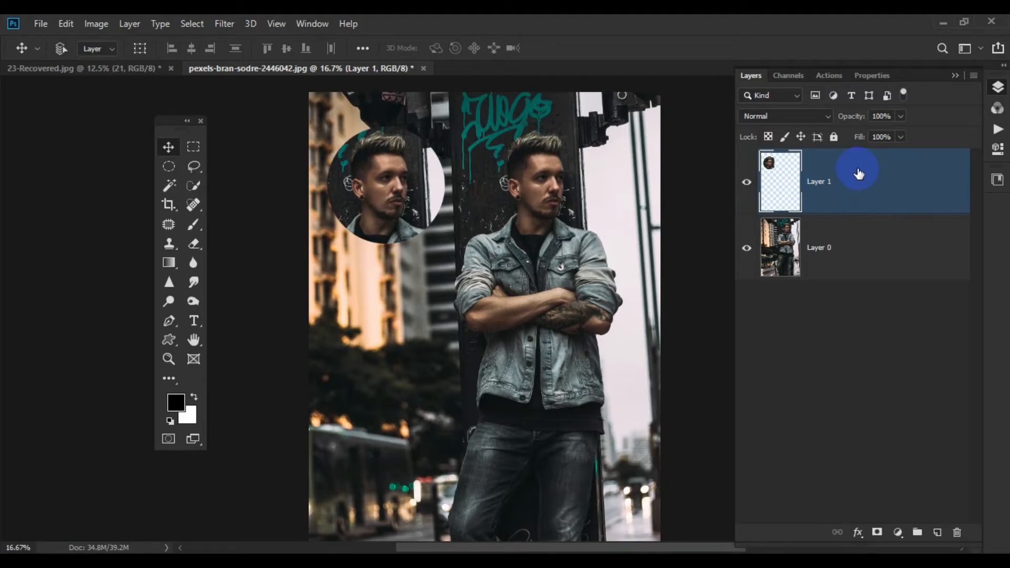
mouse_move(369, 180)
left_mouse_down()
mouse_move(418, 176)
mouse_move(385, 182)
left_mouse_up()
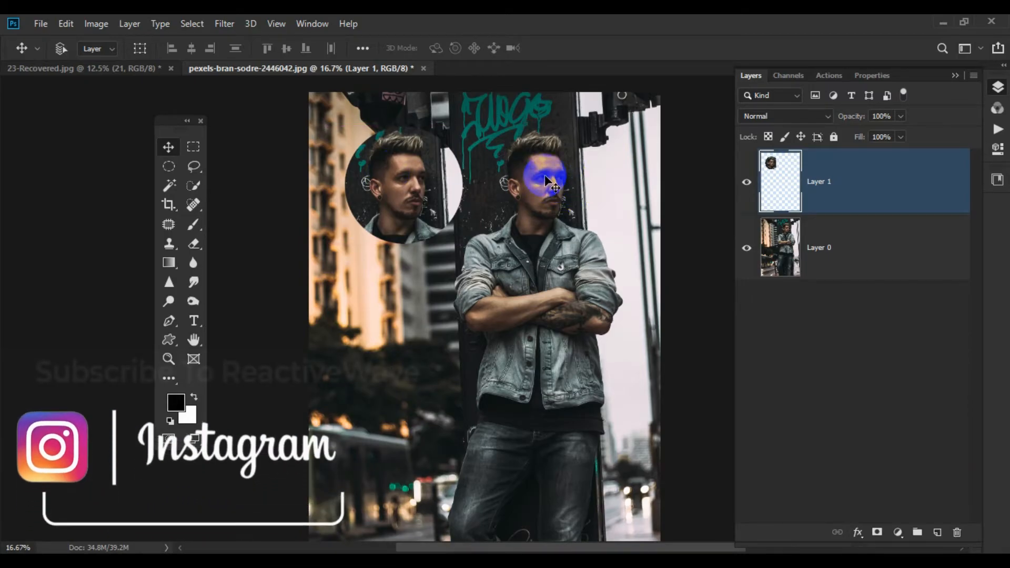
Duplicate the layer containing the circular head cut-out.
left_click(856, 259)
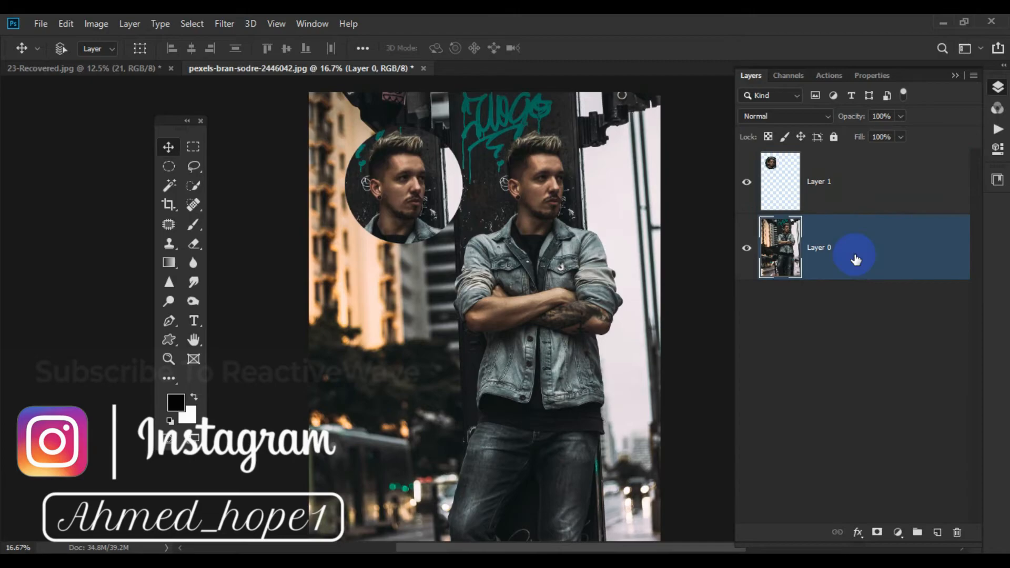
left_click(820, 156)
left_click_drag(575, 201, 447, 213, "alt")
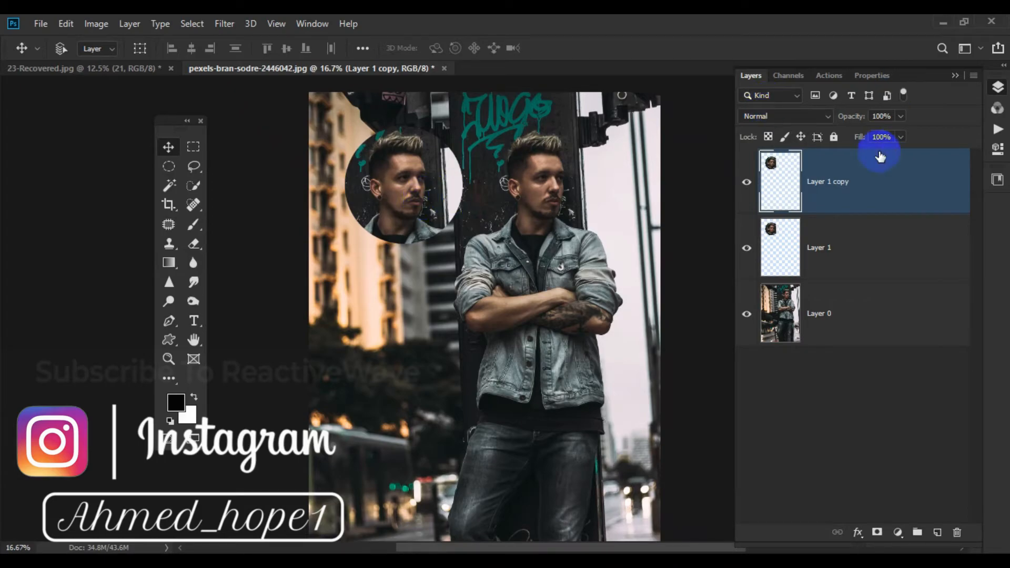
Position the duplicate to the right of the man's head and add two more copies, left and right of his waist.
left_click_drag(500, 187, 525, 373)
left_click(398, 340, "alt")
mouse_move(427, 361)
left_mouse_down()
mouse_move(483, 328)
mouse_move(488, 311)
mouse_move(414, 348)
left_mouse_up()
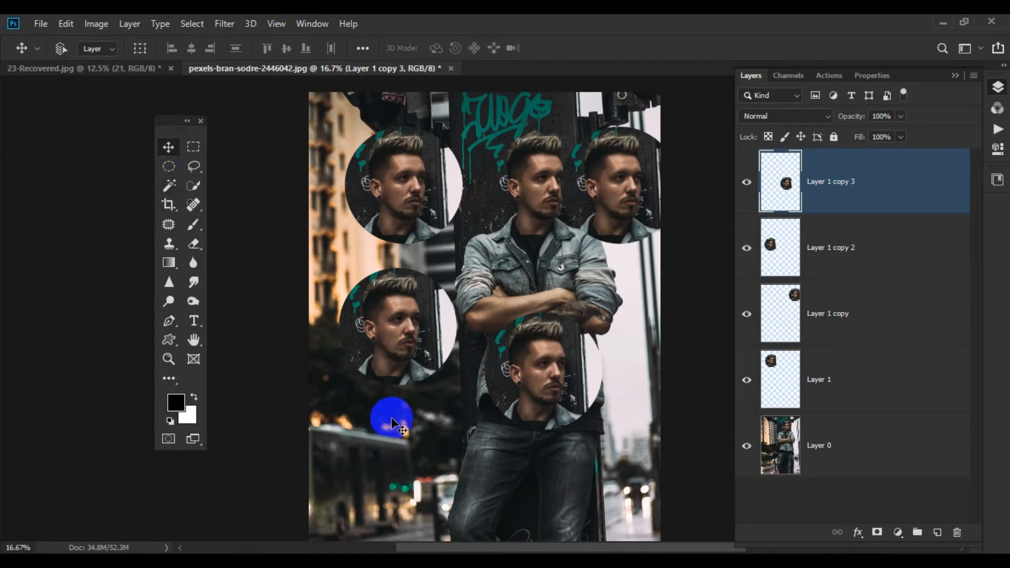
left_click_drag(509, 372, 573, 394)
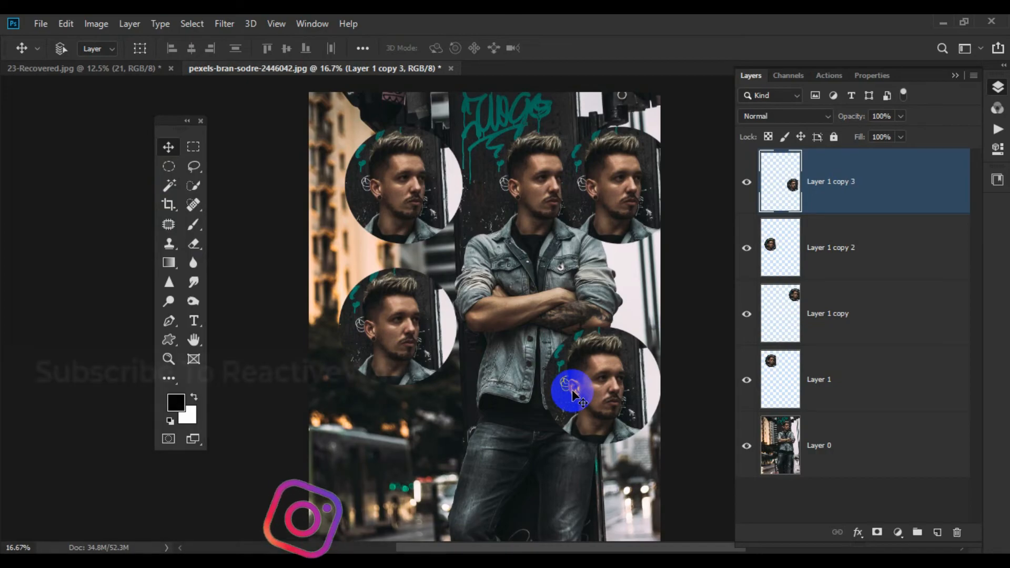